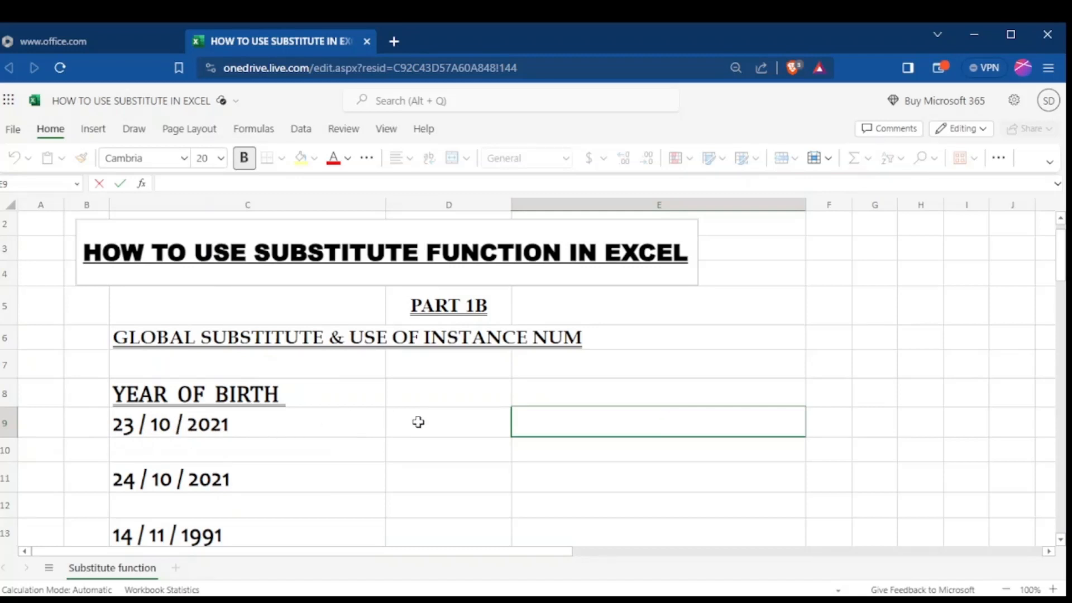
- Begin a SUBSTITUTE formula in E9 that takes C9 as the text and "/" as the old text
text(=)
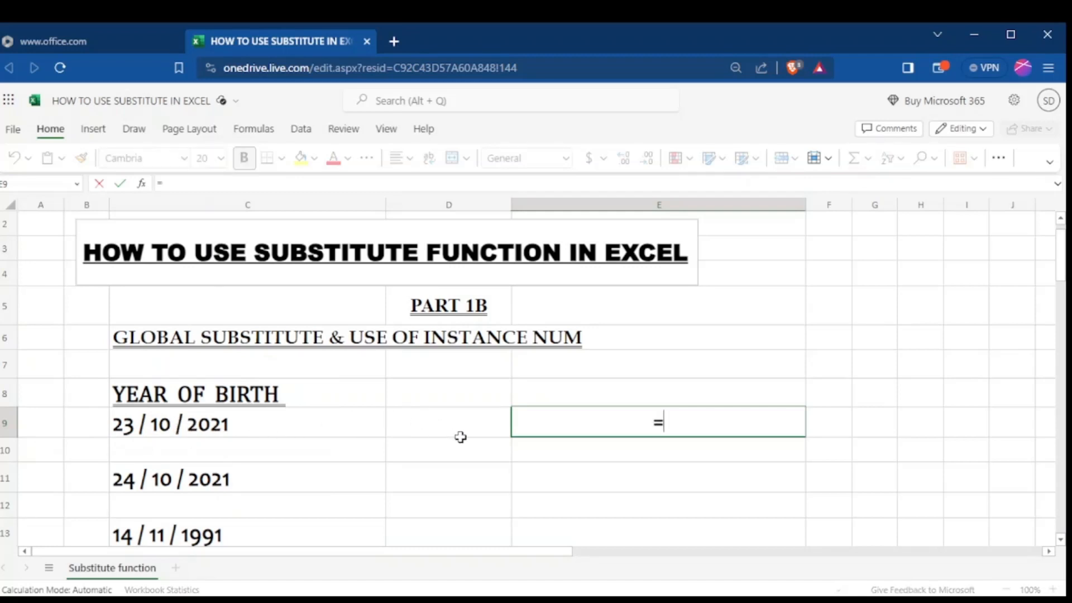
text(SUB)
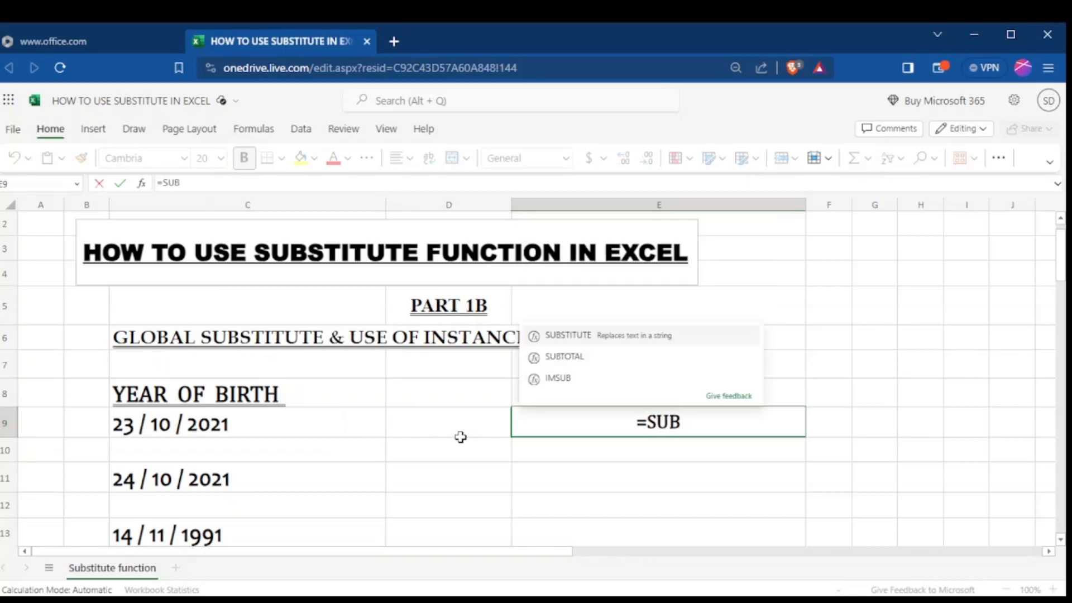
click(558, 336)
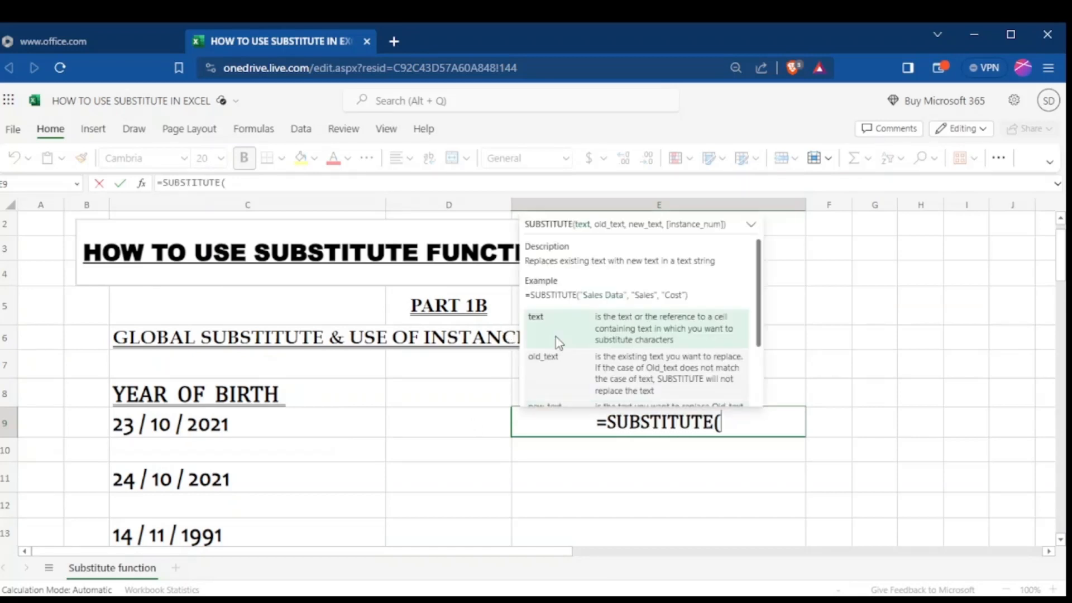
click(287, 423)
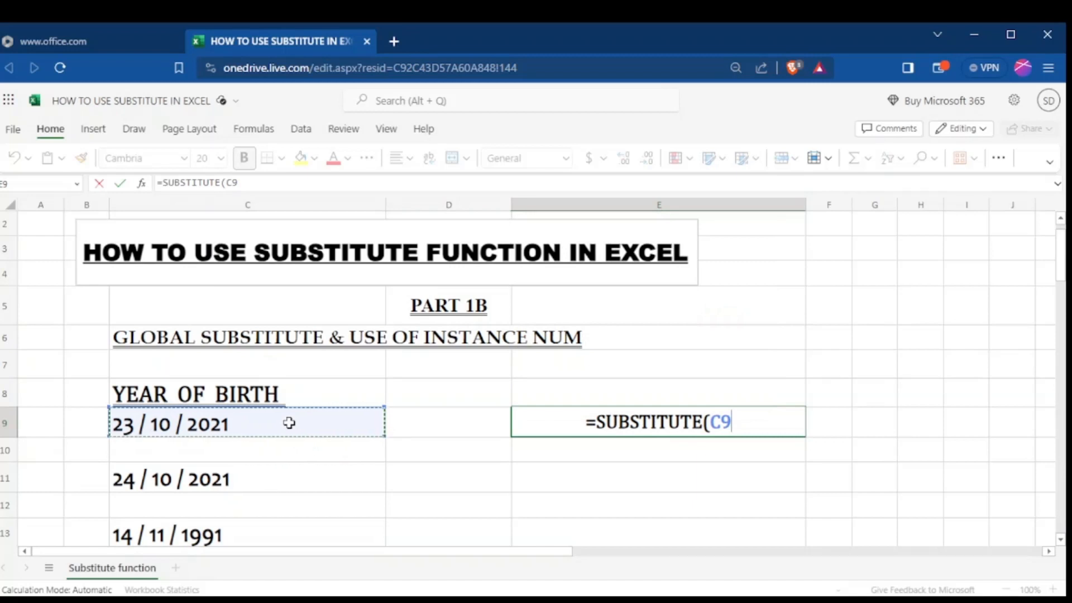
text(,)
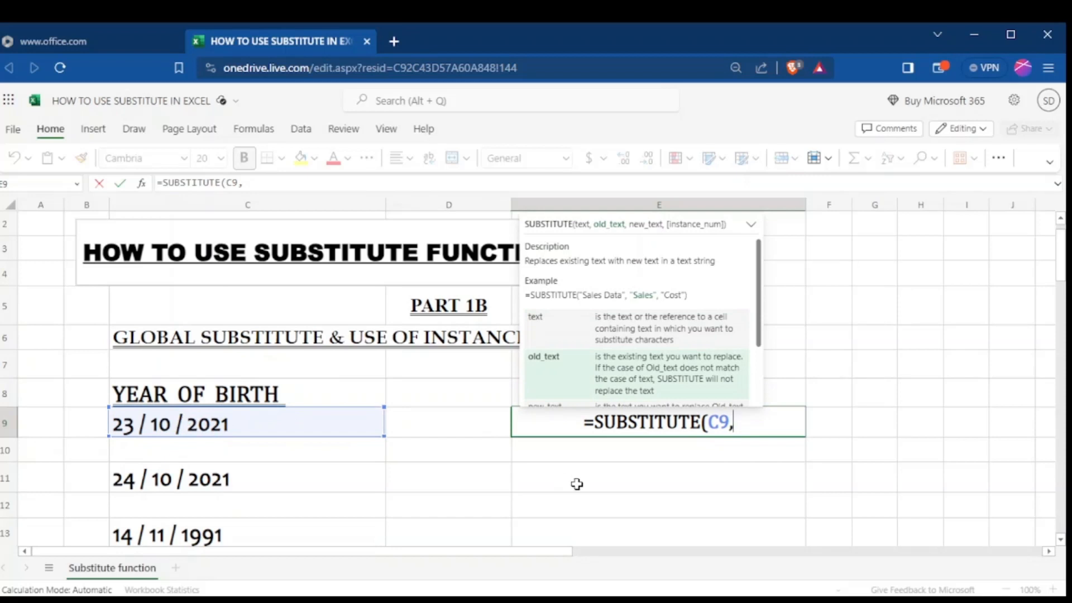
text(")
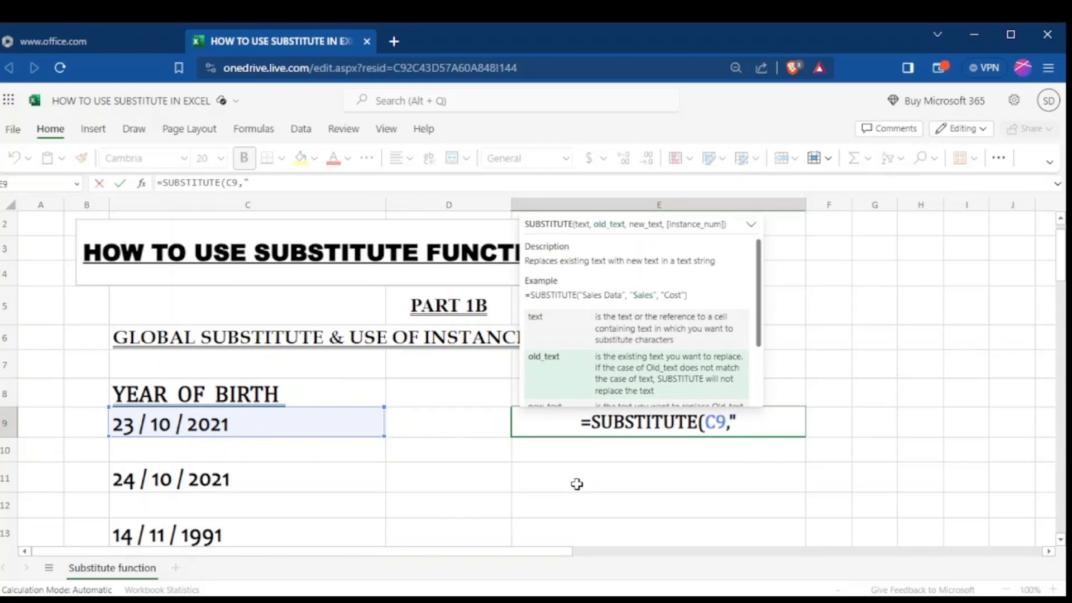
text(")
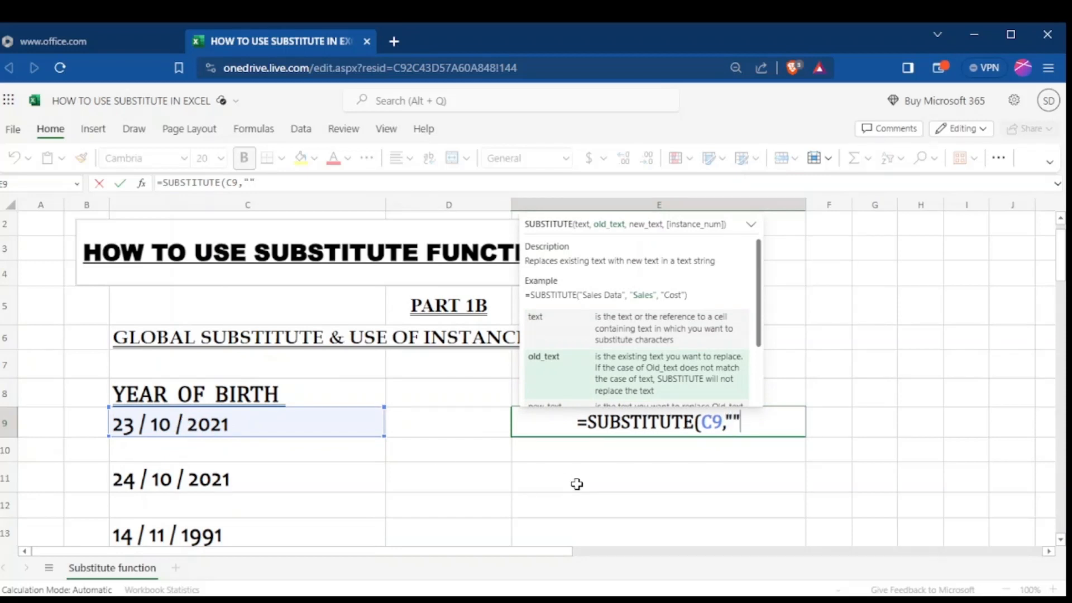
click(734, 421)
text(/")
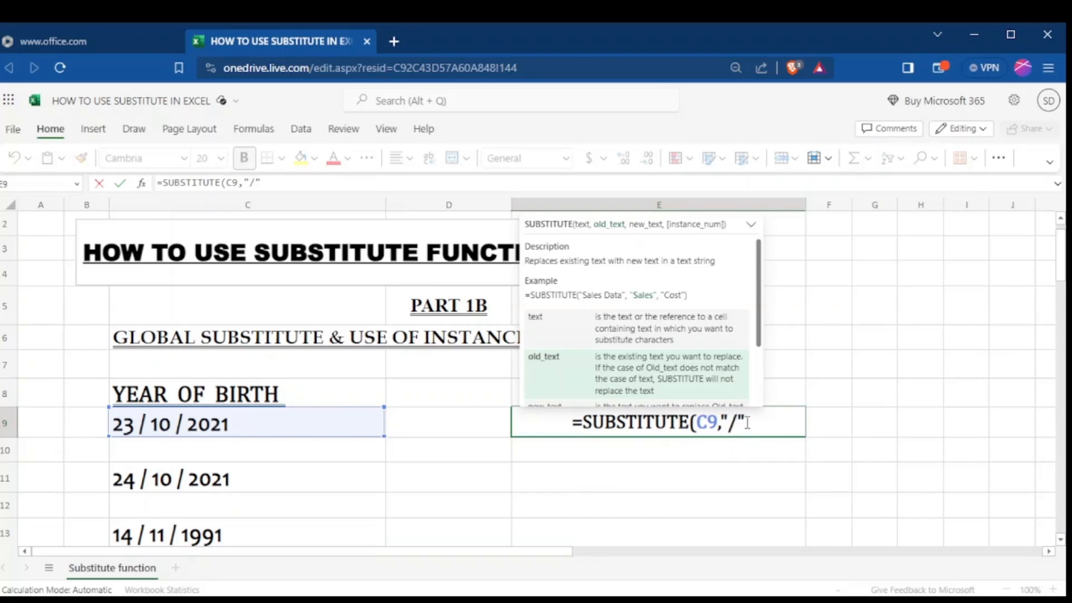
- Complete the E9 formula with "-" as the new text and 2 as the instance number
text(,)
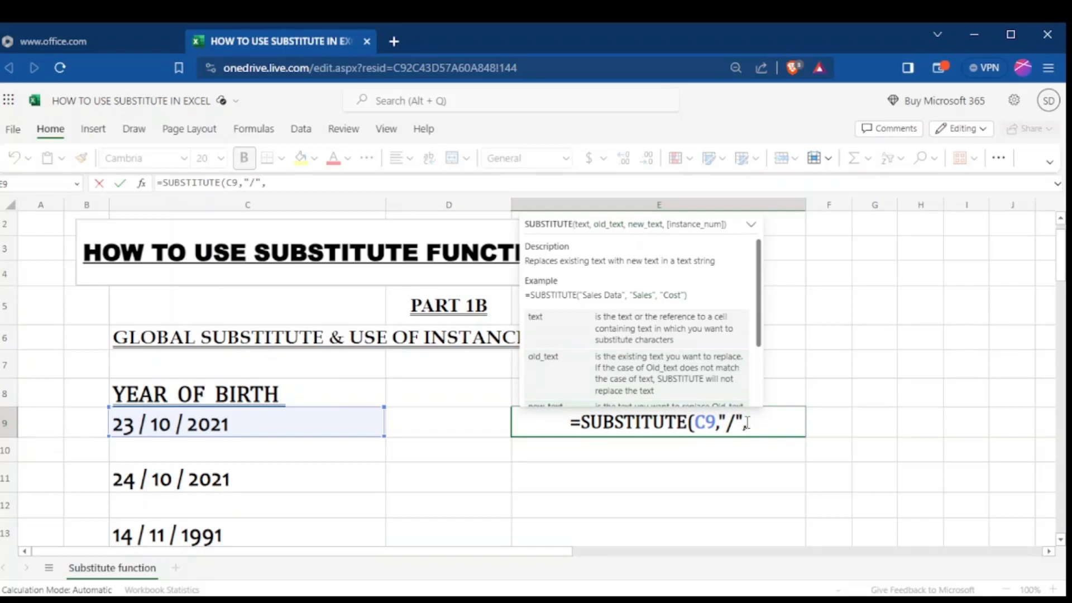
text("")
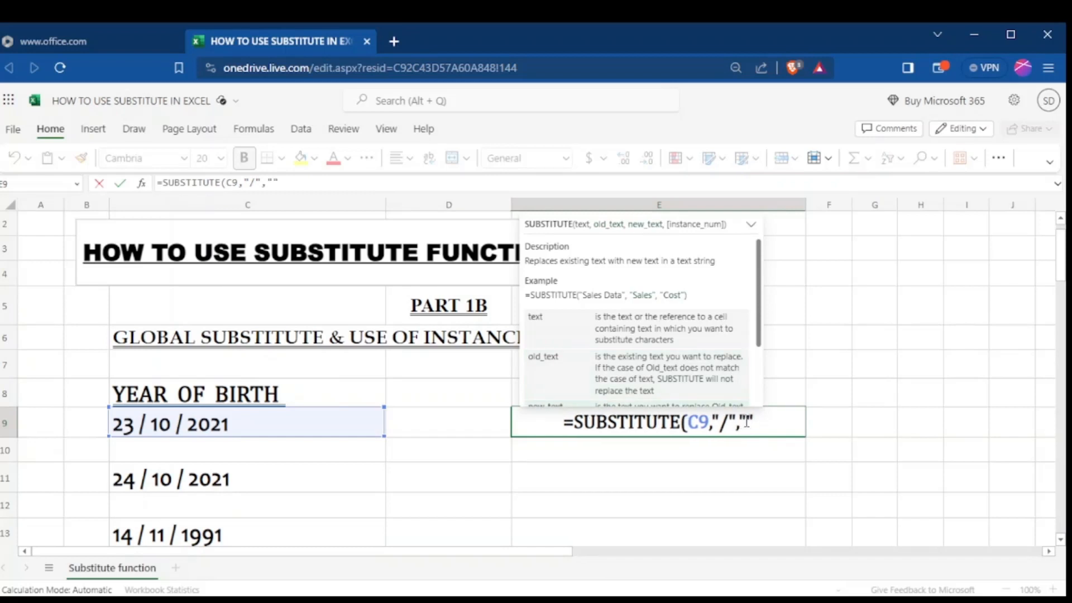
text(-")
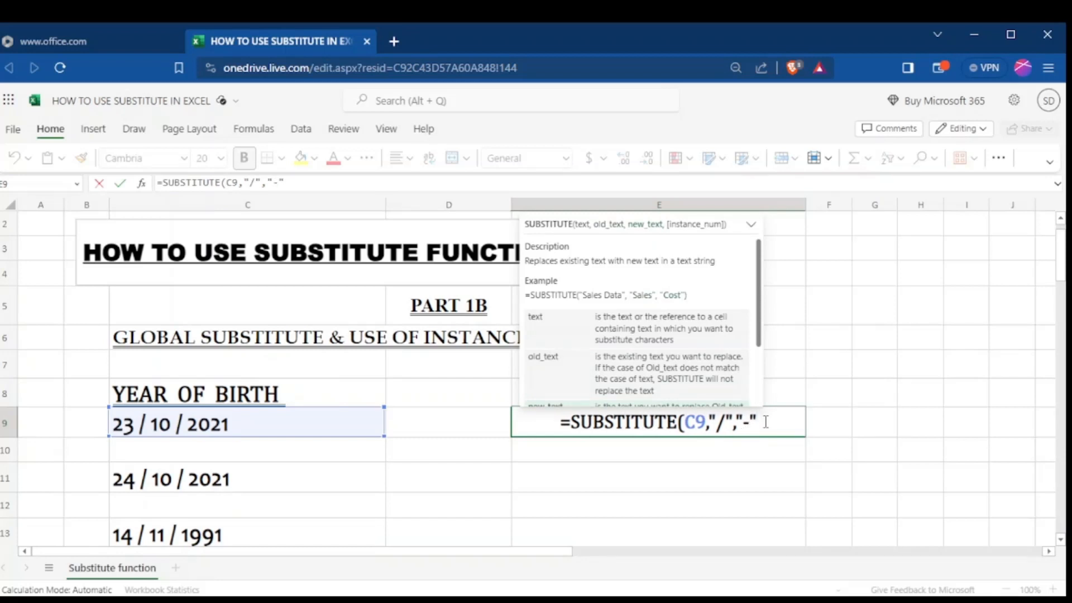
text(,)
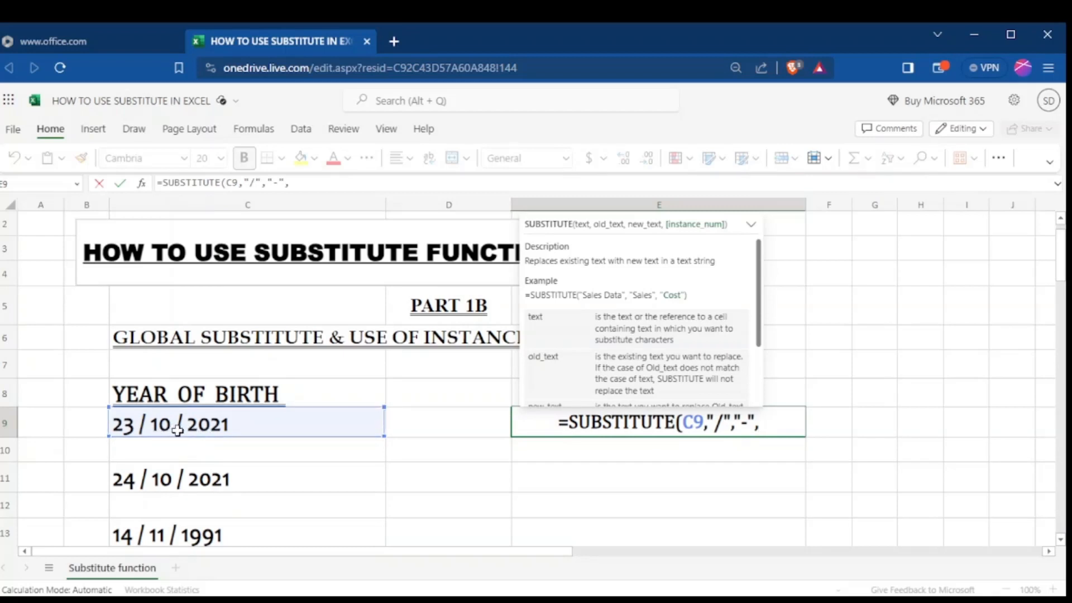
text(2)
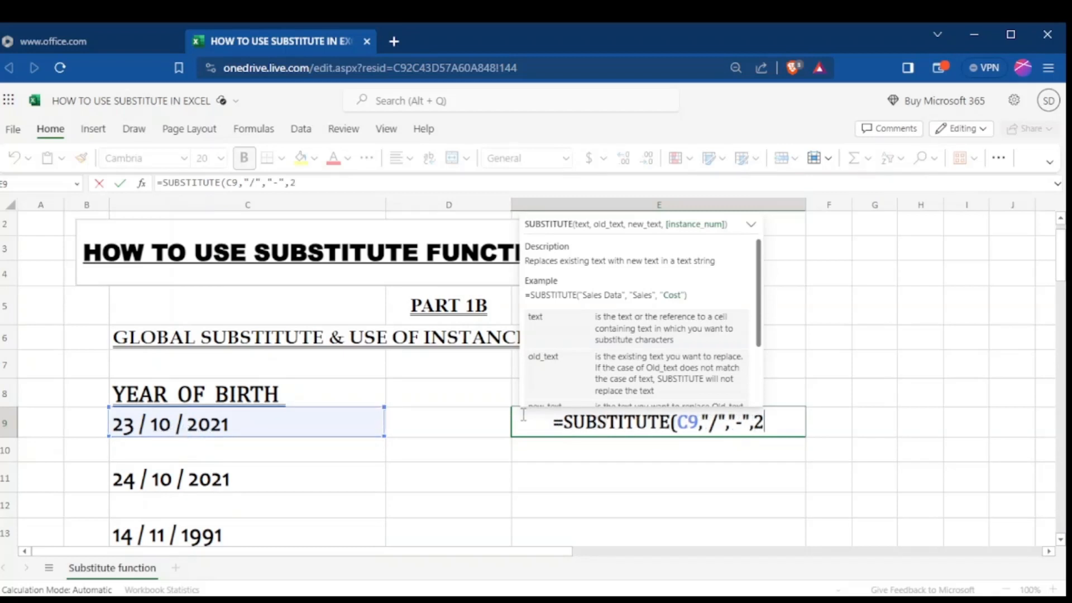
text())
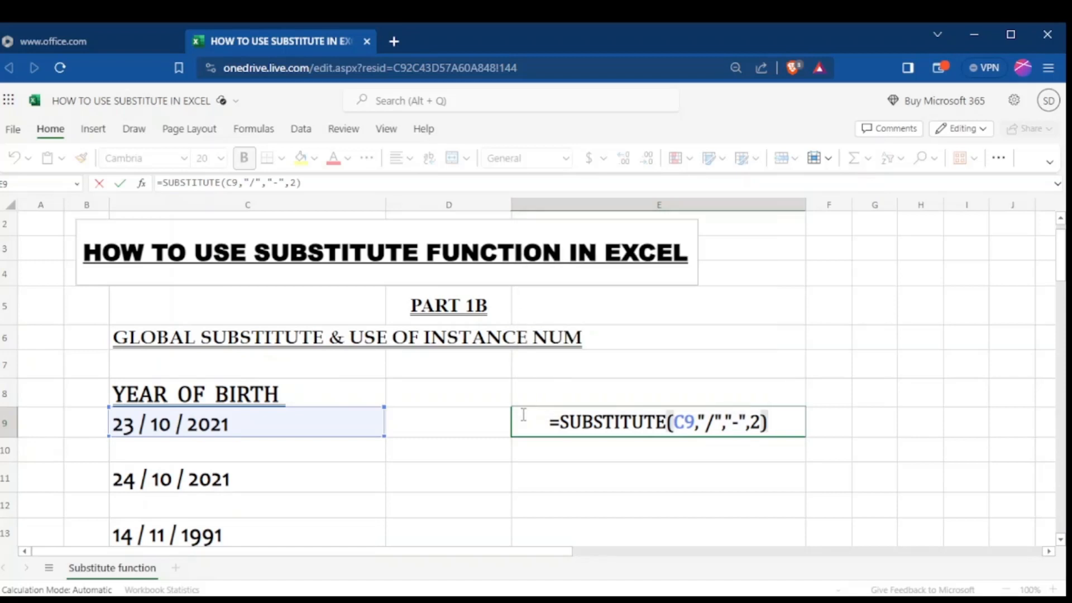
key(Return)
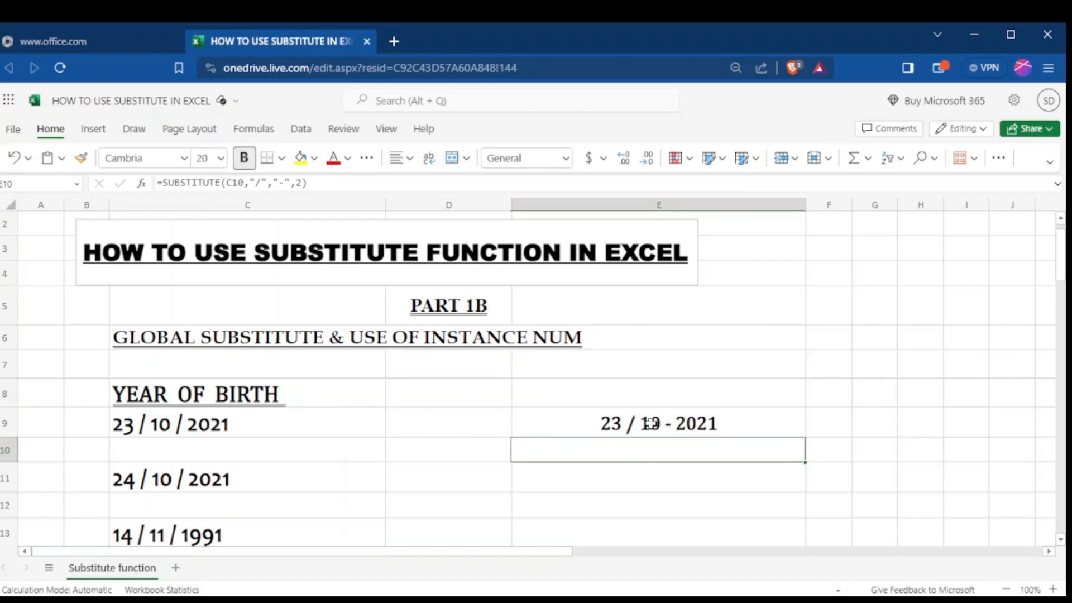
- Fill the SUBSTITUTE formula from E9 down to E15 so it covers the remaining dates
click(687, 423)
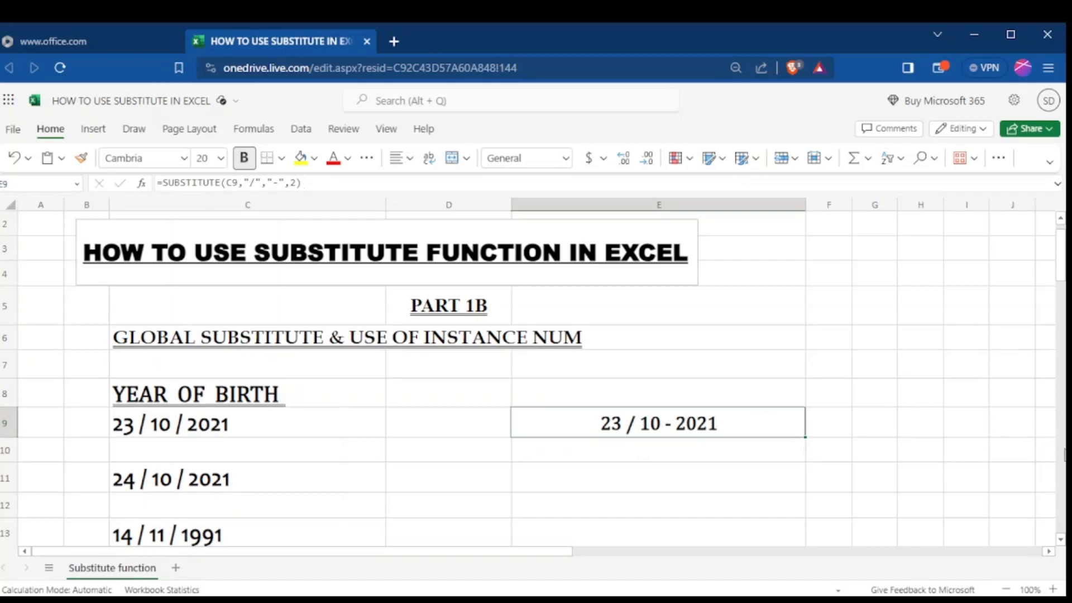
click(1060, 541)
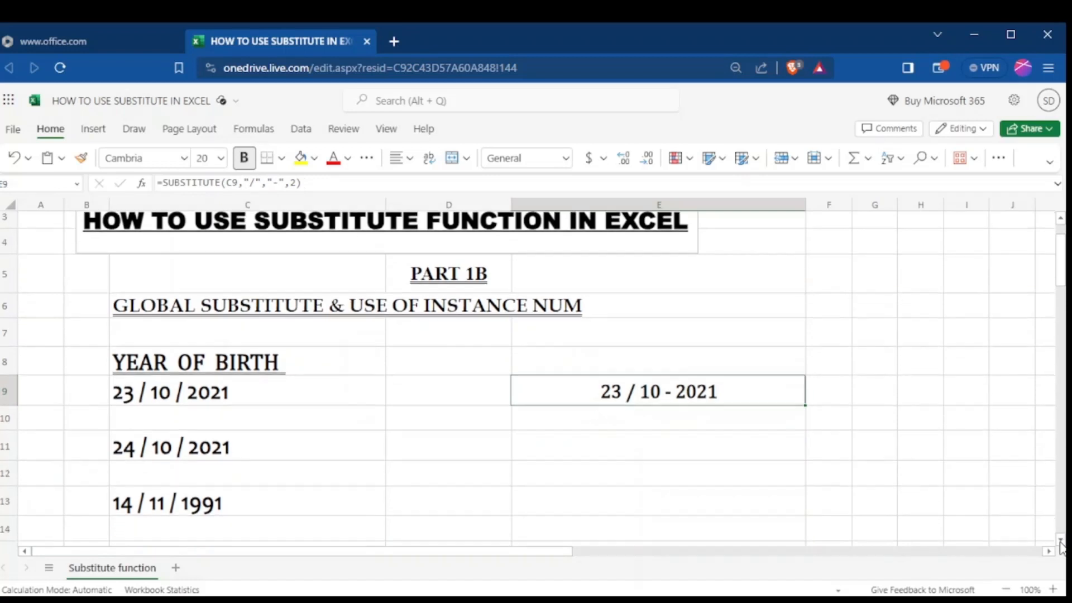
click(1060, 542)
click(1059, 542)
click(1059, 541)
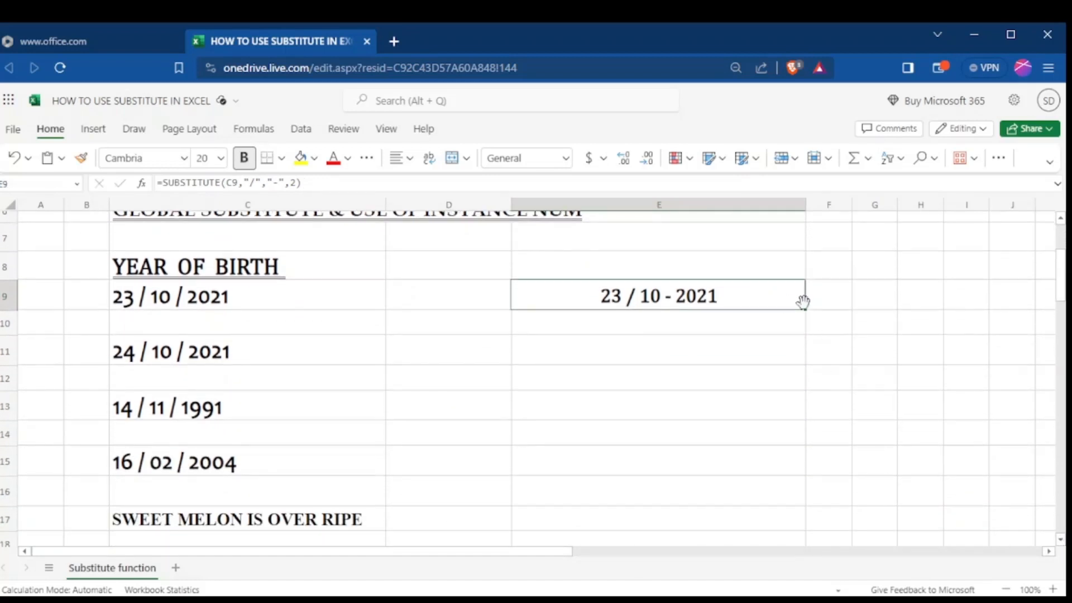
drag(805, 308, 801, 469)
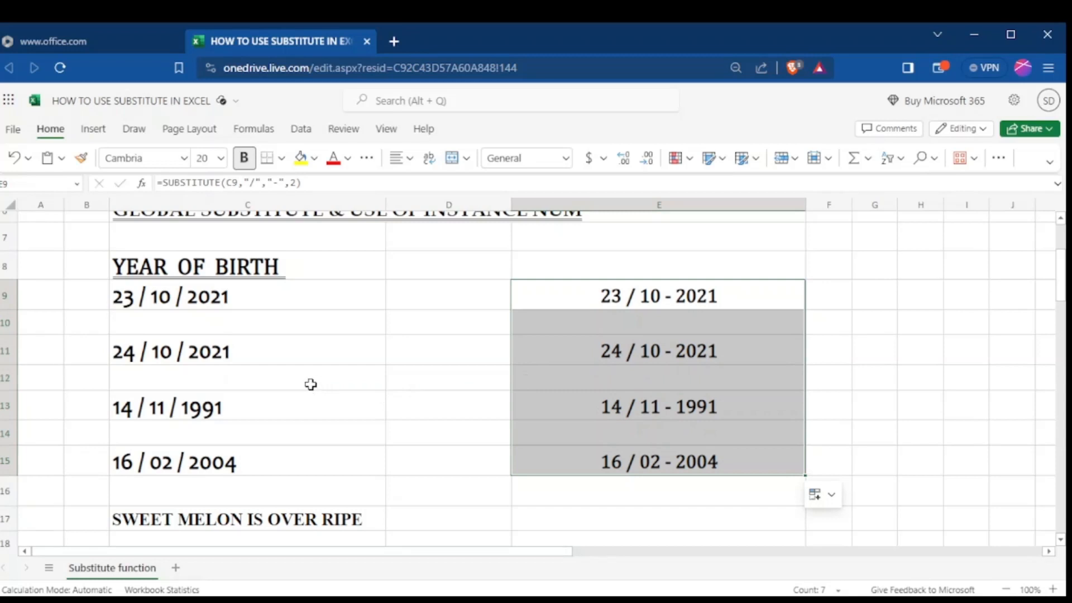
click(444, 432)
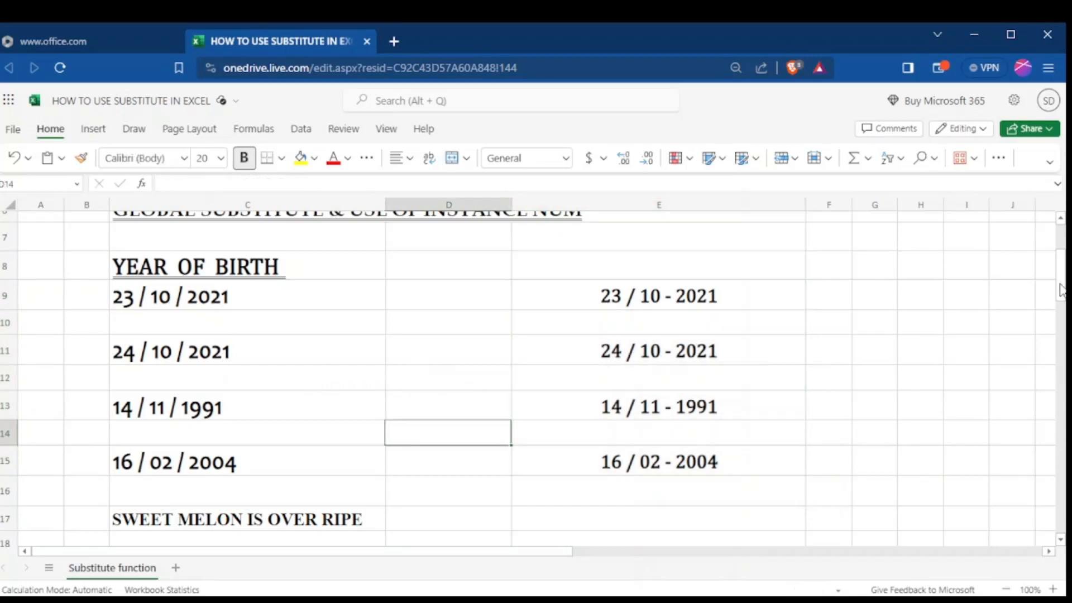
- Begin a SUBSTITUTE formula in E17 that takes the SWEET MELON sentence in C17 as its text
scroll(634, 369, down, 5)
click(634, 369)
text(=)
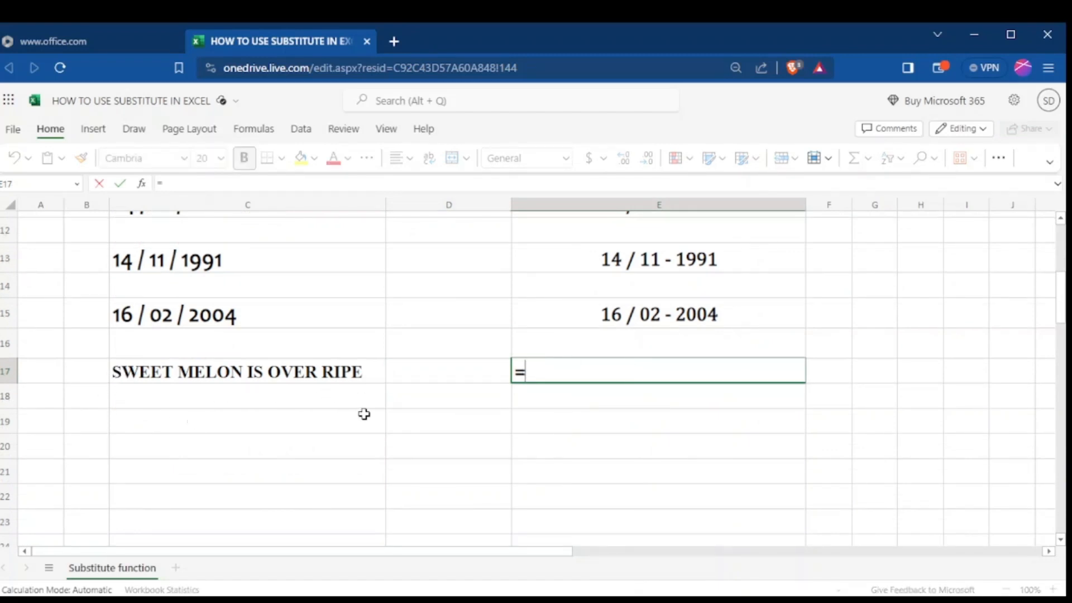
text(SU)
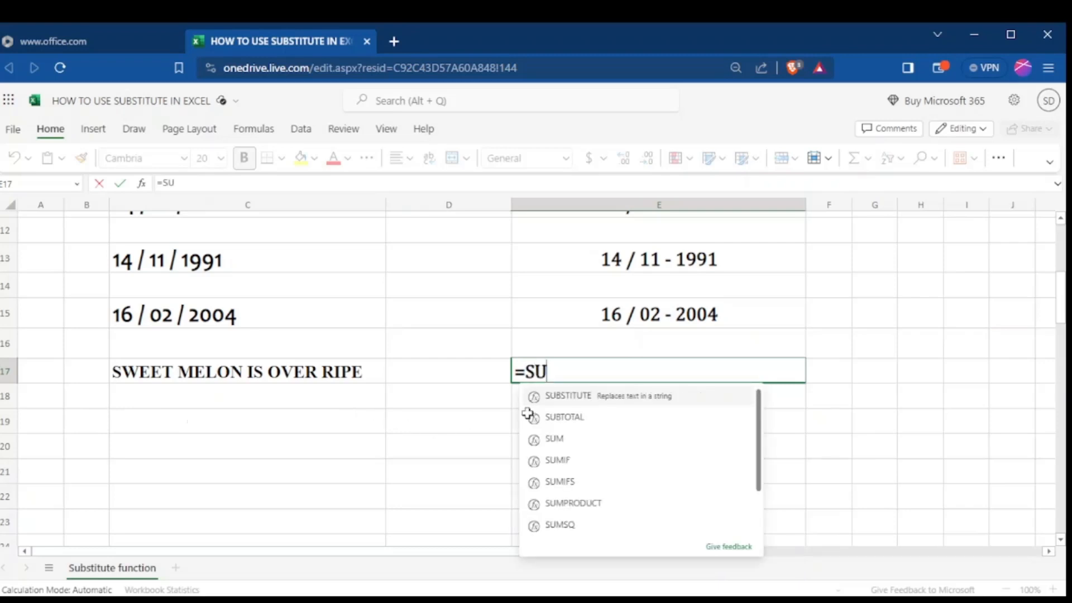
double_click(570, 399)
click(323, 374)
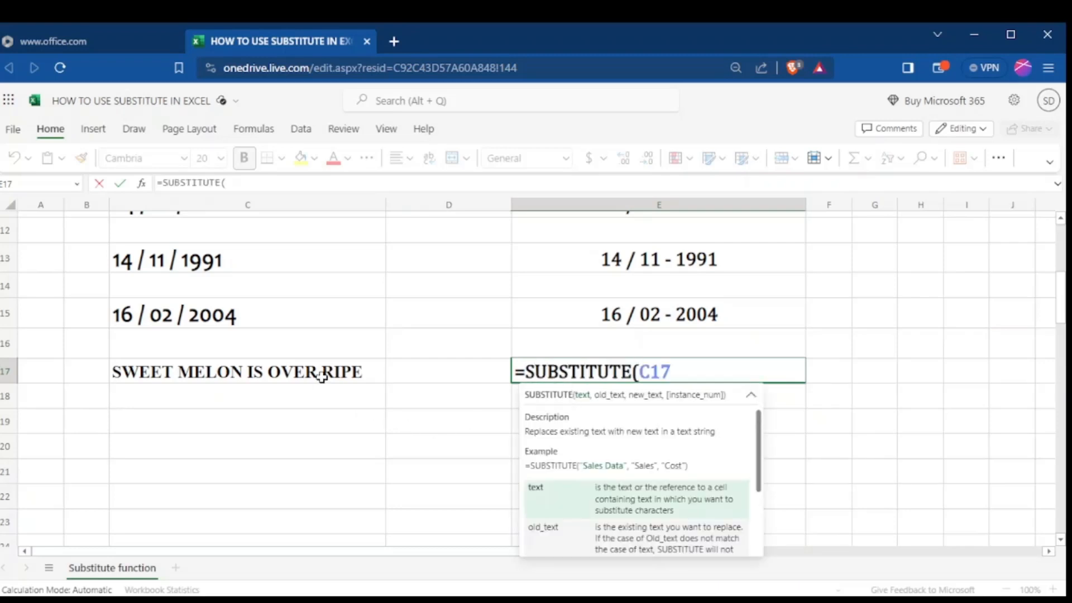
text(,)
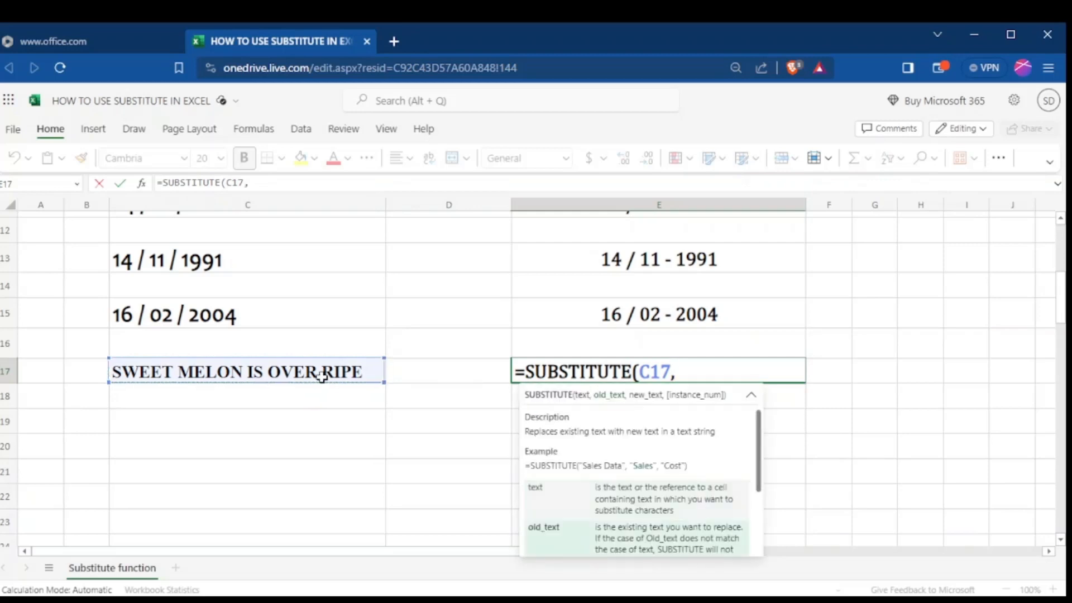
- Complete the E17 formula to replace every "S" with "T", leaving out the instance number
text("")
click(682, 370)
text(S)
text(,)
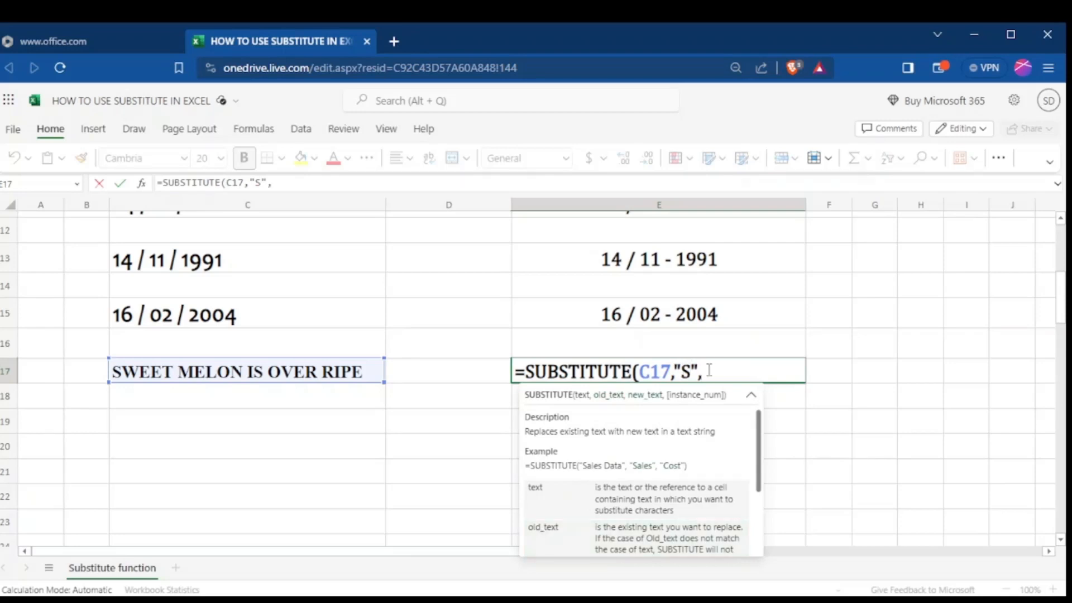
text(""T))
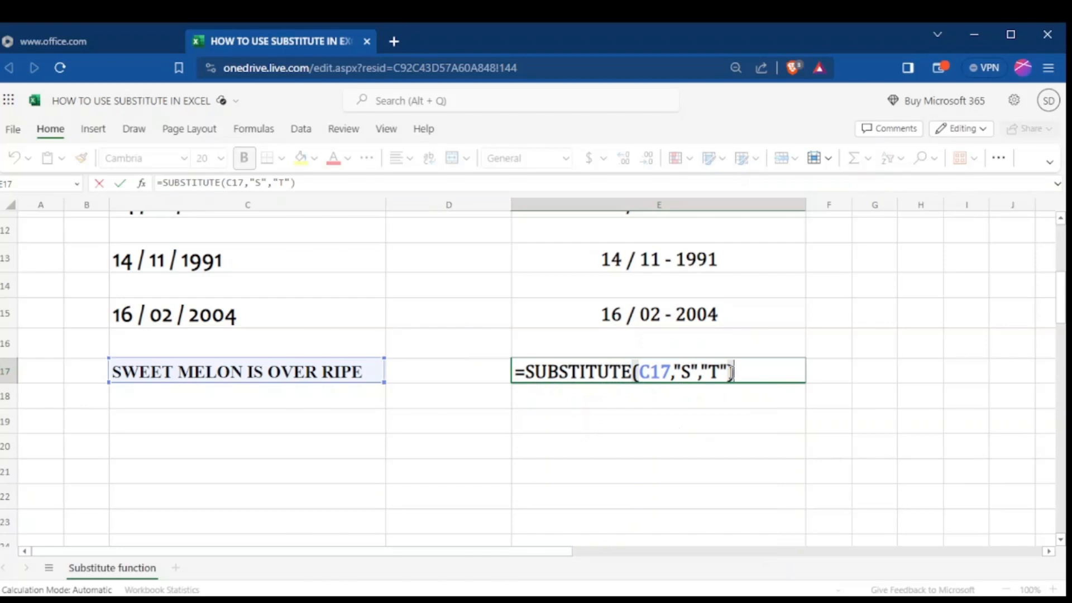
key(Return)
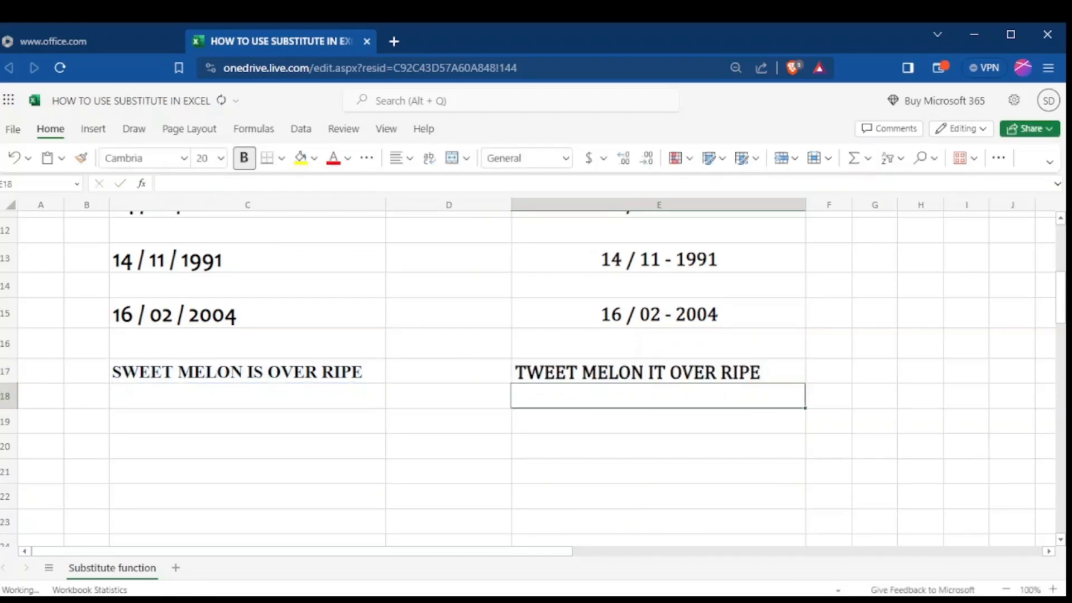